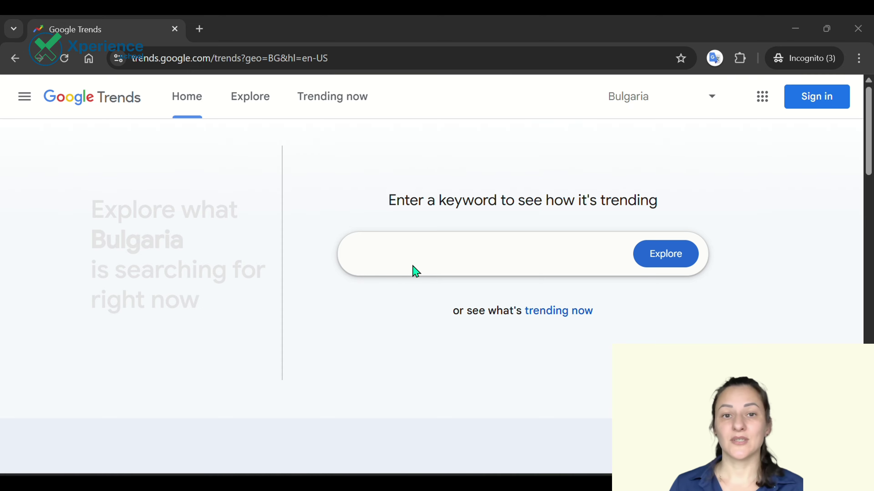
Explore the search trend for the keyword "meal planning"
{"action": "left_click", "coordinate": [437, 255]}
{"action": "type", "text": "meal p"}
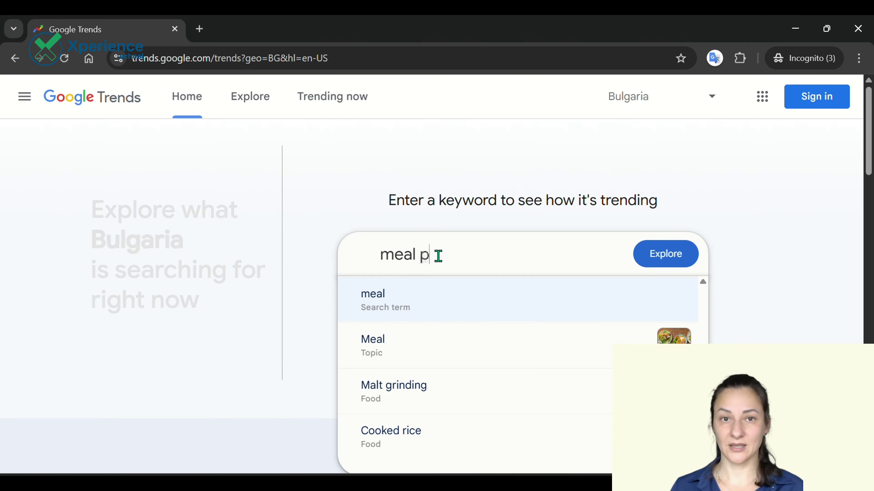
{"action": "type", "text": "lanning"}
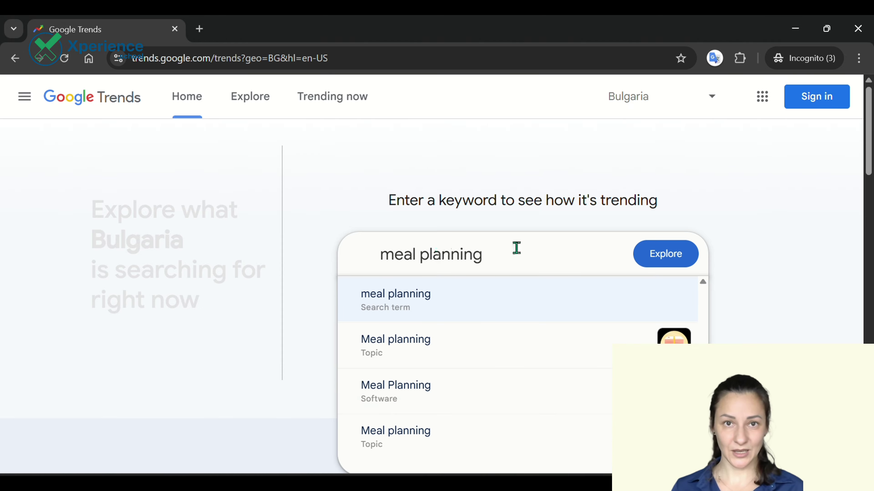
{"action": "left_click", "coordinate": [673, 254]}
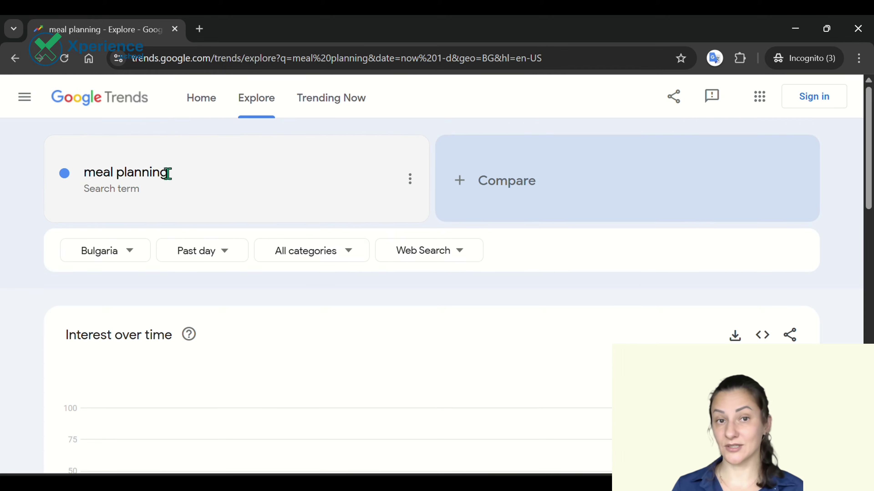
Set the trend's region to Worldwide and its time range to Past 5 years
{"action": "scroll", "coordinate": [246, 325], "scroll_direction": "down", "scroll_amount": 1}
{"action": "scroll", "coordinate": [246, 325], "scroll_direction": "down", "scroll_amount": 1}
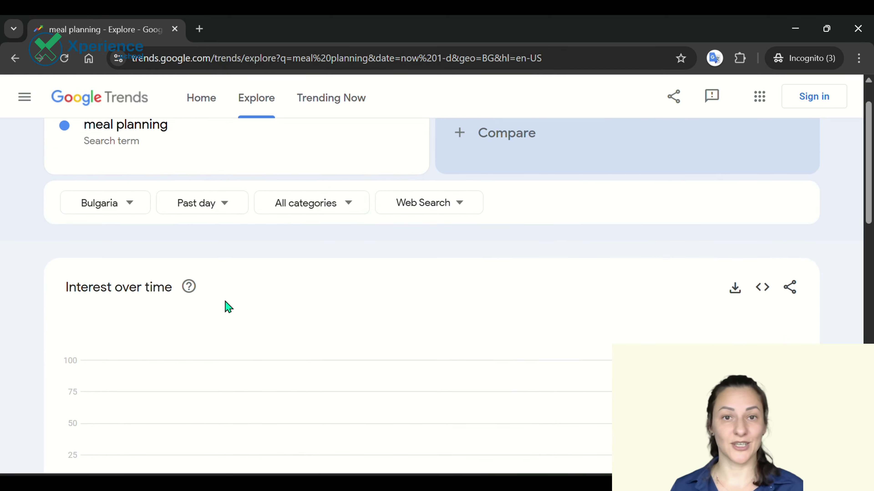
{"action": "left_click", "coordinate": [125, 205]}
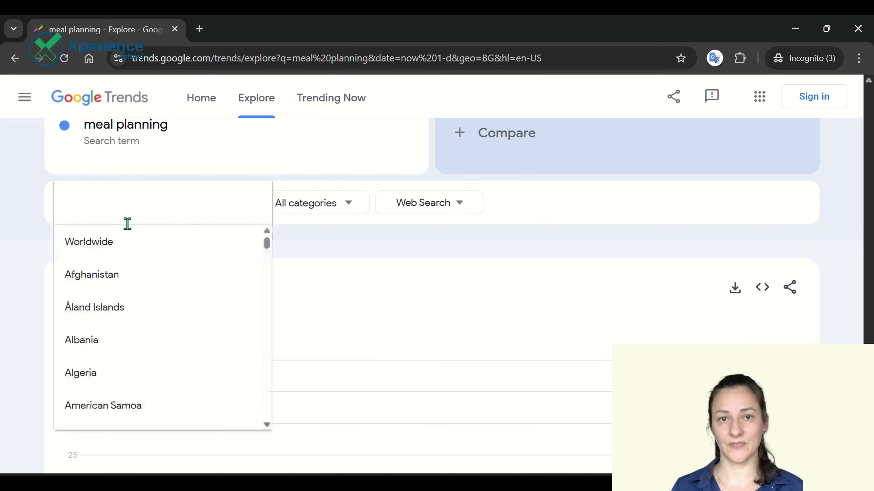
{"action": "left_click", "coordinate": [123, 251]}
{"action": "left_click", "coordinate": [254, 205]}
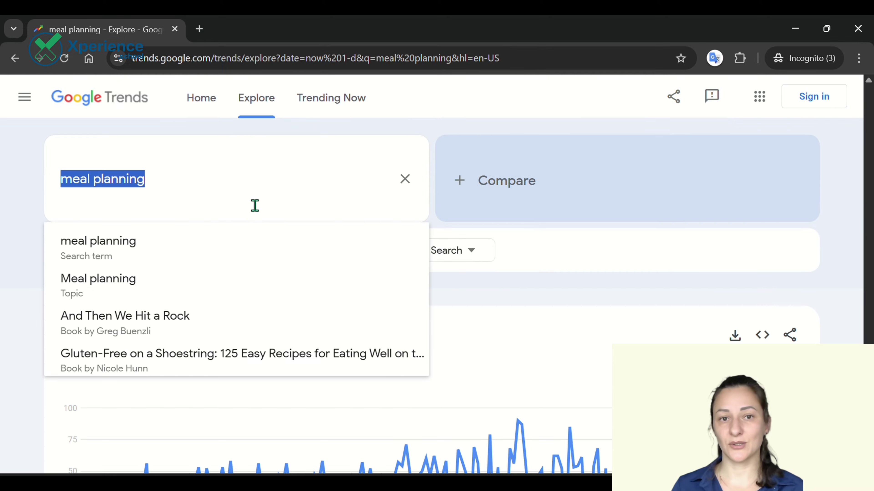
{"action": "left_click", "coordinate": [255, 205]}
{"action": "left_click", "coordinate": [277, 254]}
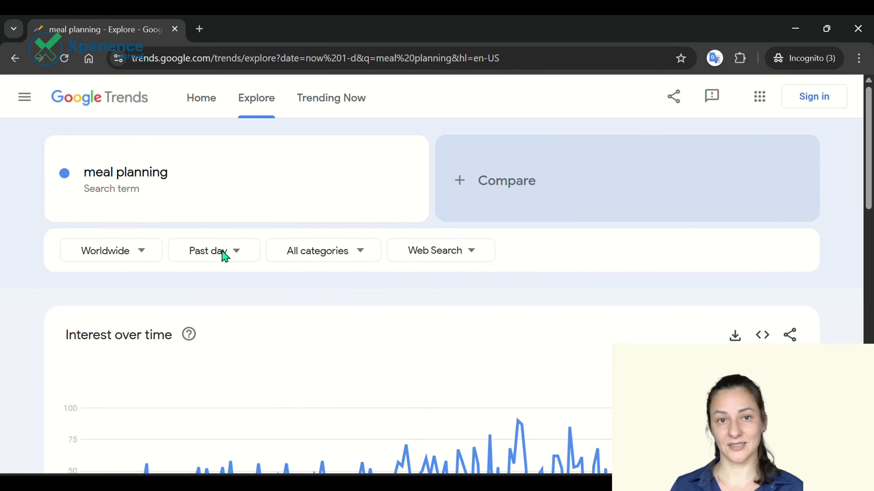
{"action": "left_click", "coordinate": [224, 256]}
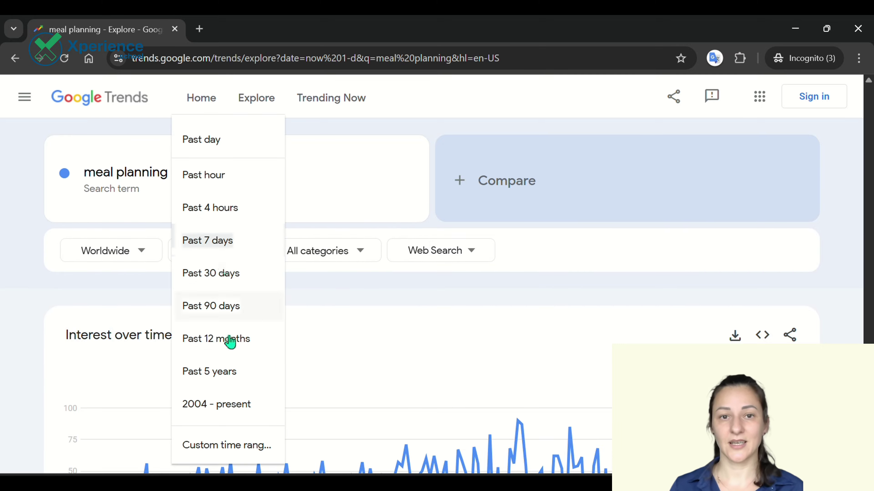
{"action": "left_click", "coordinate": [231, 384]}
Examine the peaks and the latest point of the meal planning interest-over-time chart
{"action": "scroll", "coordinate": [415, 351], "scroll_direction": "down", "scroll_amount": 5}
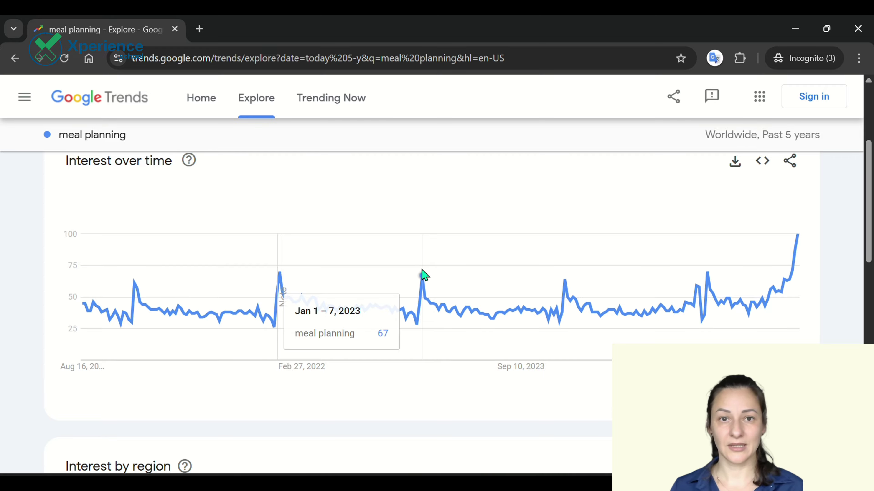
{"action": "scroll", "coordinate": [423, 274], "scroll_direction": "up", "scroll_amount": 5}
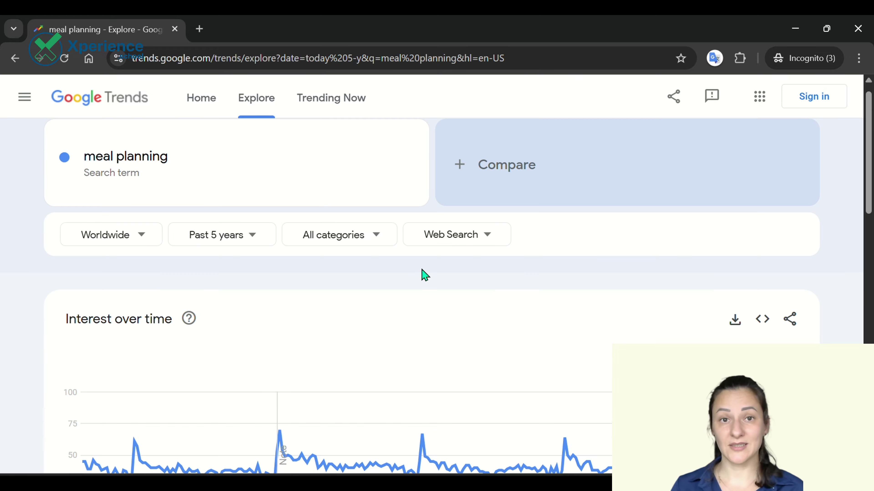
{"action": "scroll", "coordinate": [423, 275], "scroll_direction": "down", "scroll_amount": 5}
{"action": "scroll", "coordinate": [423, 274], "scroll_direction": "up", "scroll_amount": 2}
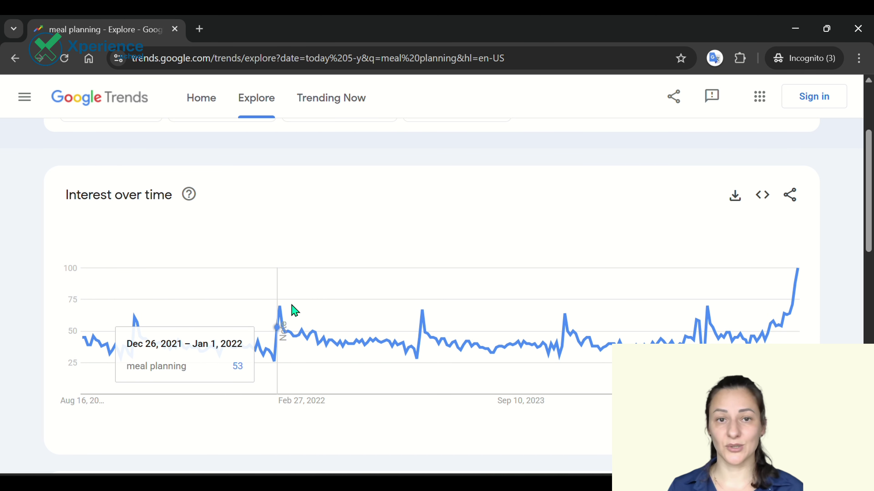
{"action": "mouse_move", "coordinate": [798, 270]}
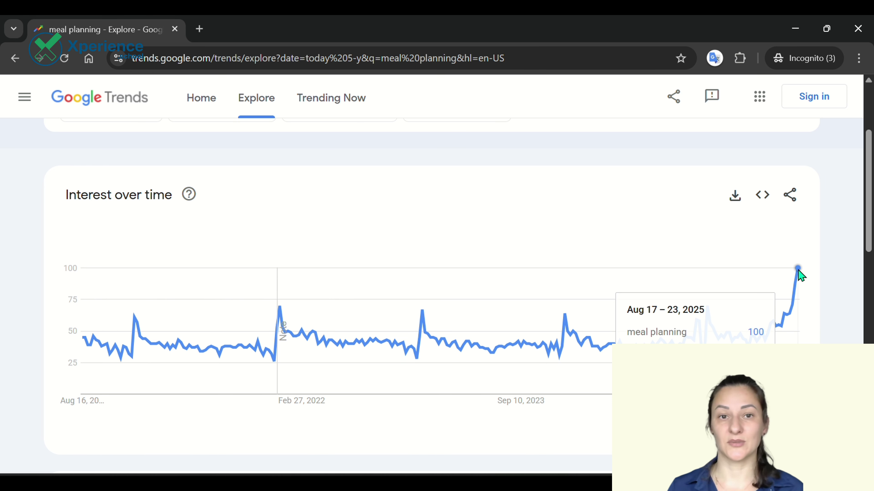
Add "nutrition planning" as a comparison search term alongside meal planning
{"action": "scroll", "coordinate": [422, 249], "scroll_direction": "up", "scroll_amount": 4}
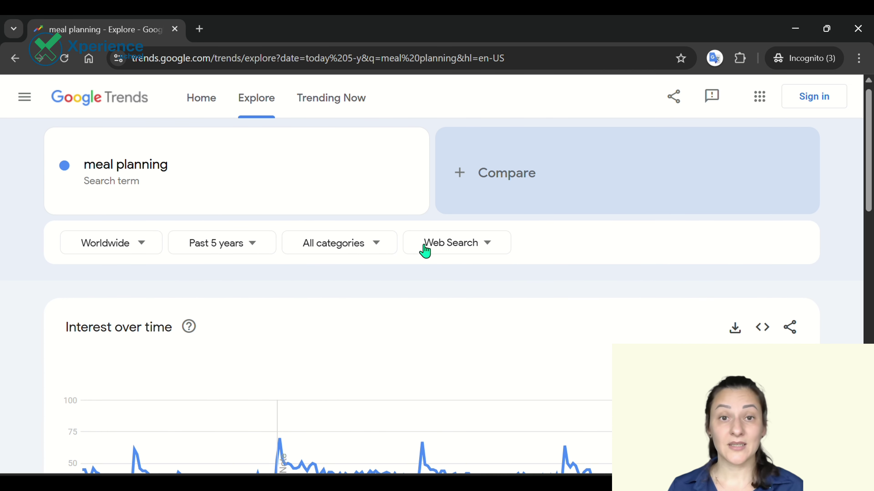
{"action": "left_click", "coordinate": [506, 170]}
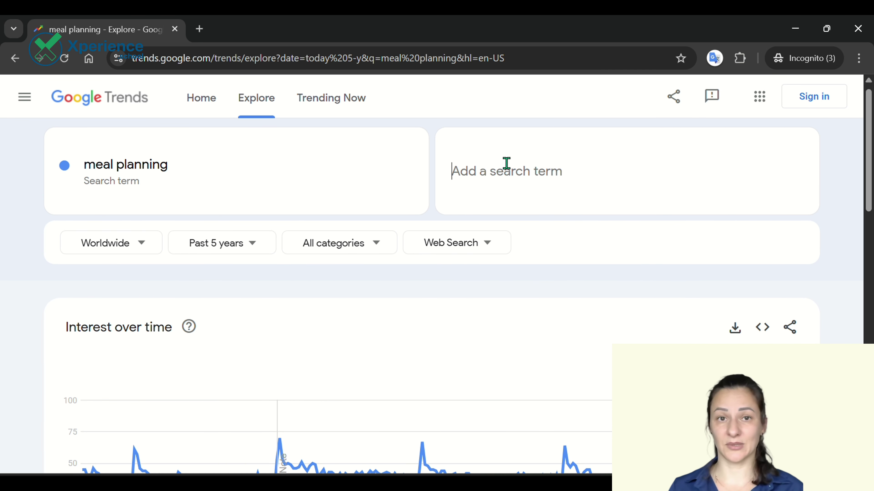
{"action": "type", "text": "nutritio"}
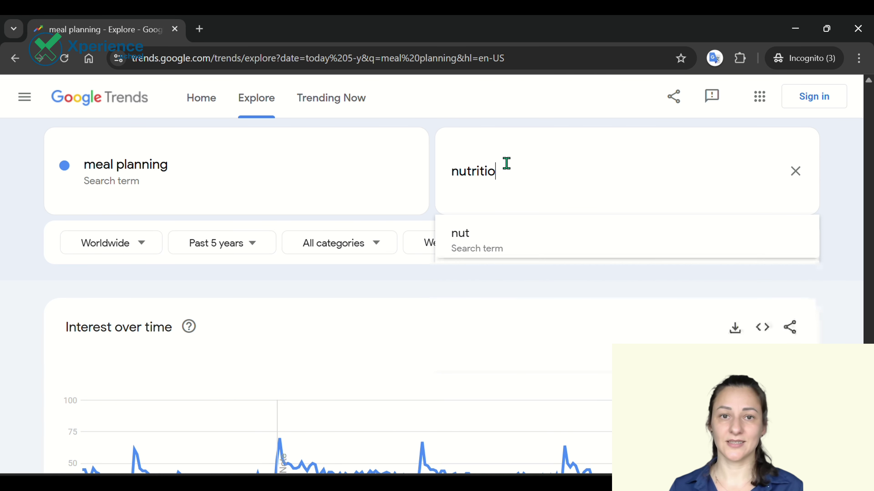
{"action": "type", "text": "n plan"}
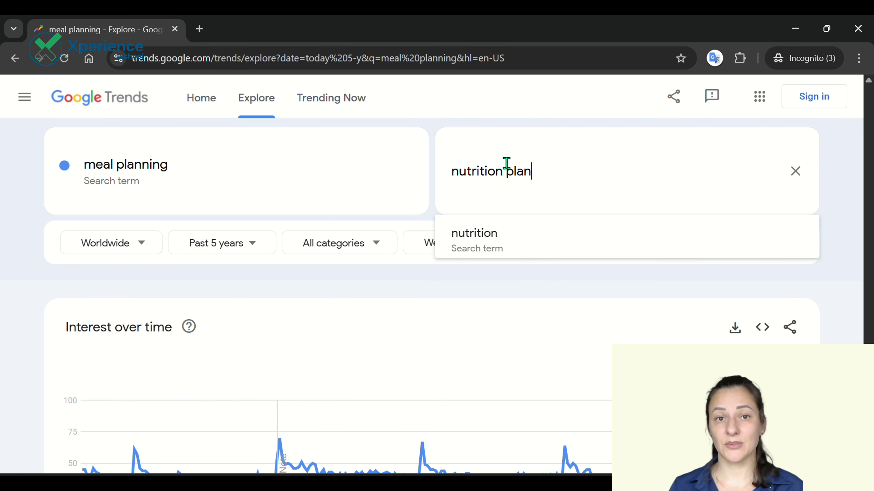
{"action": "type", "text": "ning"}
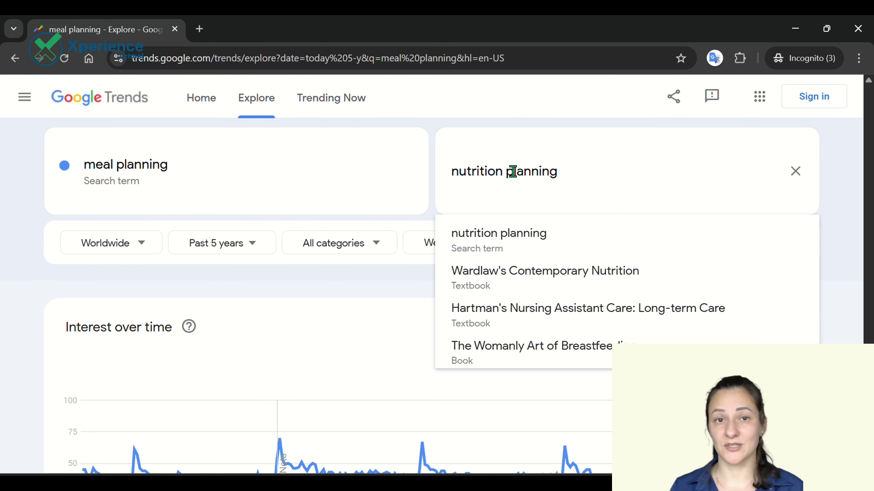
{"action": "left_click", "coordinate": [595, 245]}
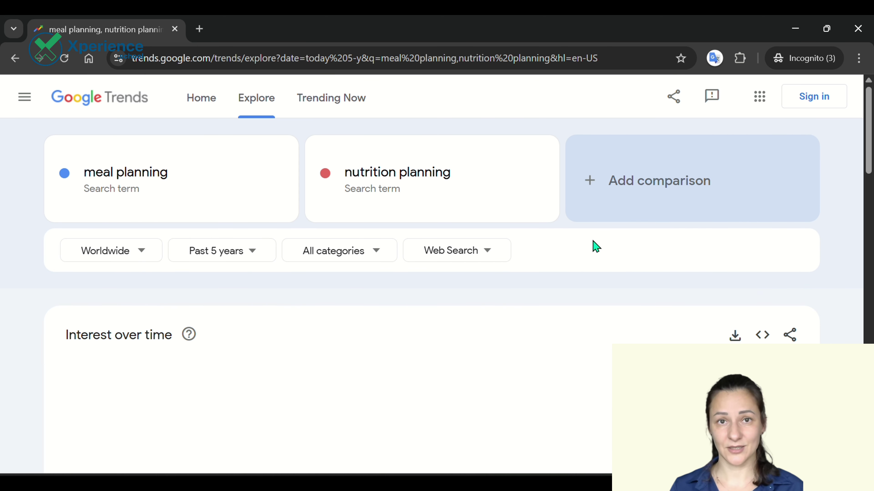
Compare the meal planning and nutrition planning curves in the interest-over-time chart, including their latest point
{"action": "scroll", "coordinate": [594, 247], "scroll_direction": "down", "scroll_amount": 3}
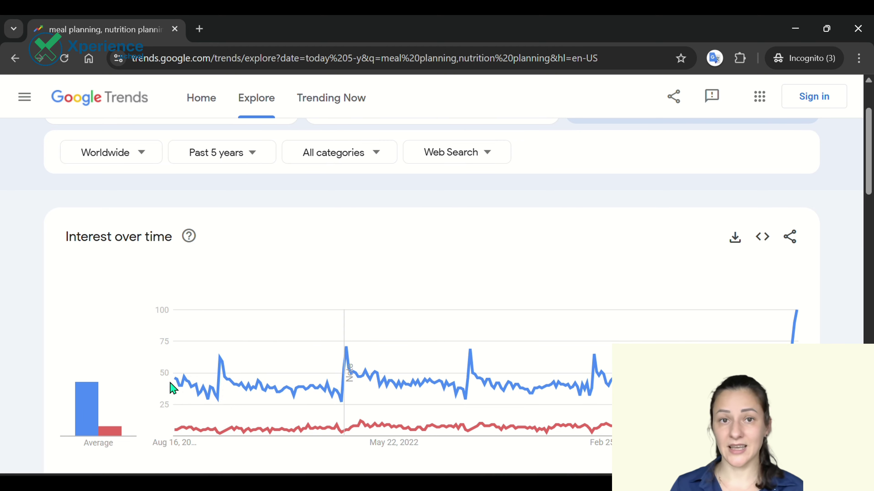
{"action": "mouse_move", "coordinate": [192, 433]}
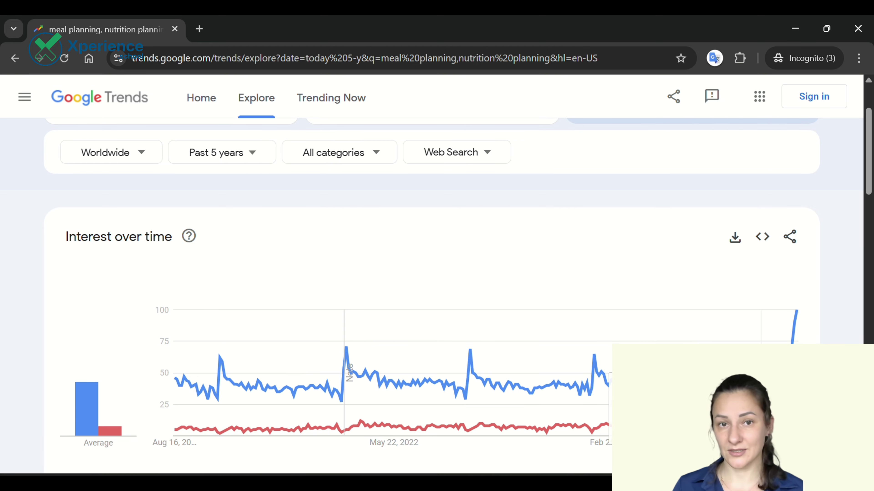
{"action": "scroll", "coordinate": [798, 320], "scroll_direction": "down", "scroll_amount": 3}
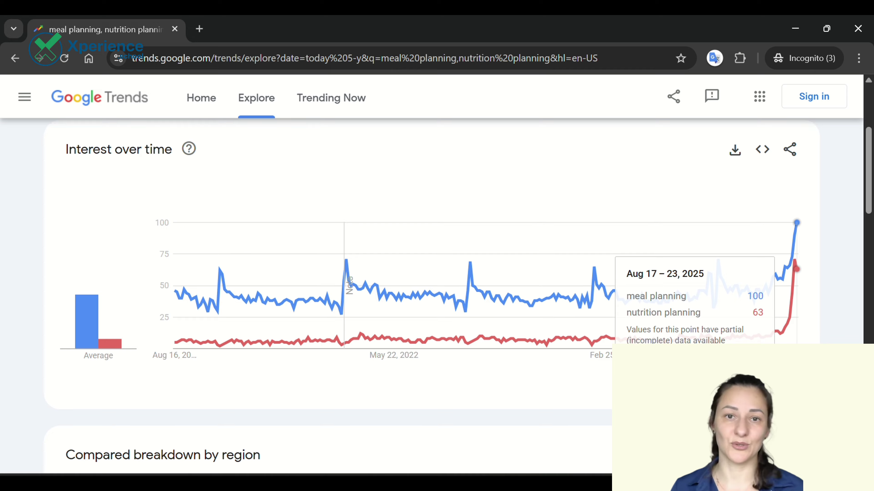
{"action": "scroll", "coordinate": [796, 296], "scroll_direction": "up", "scroll_amount": 2}
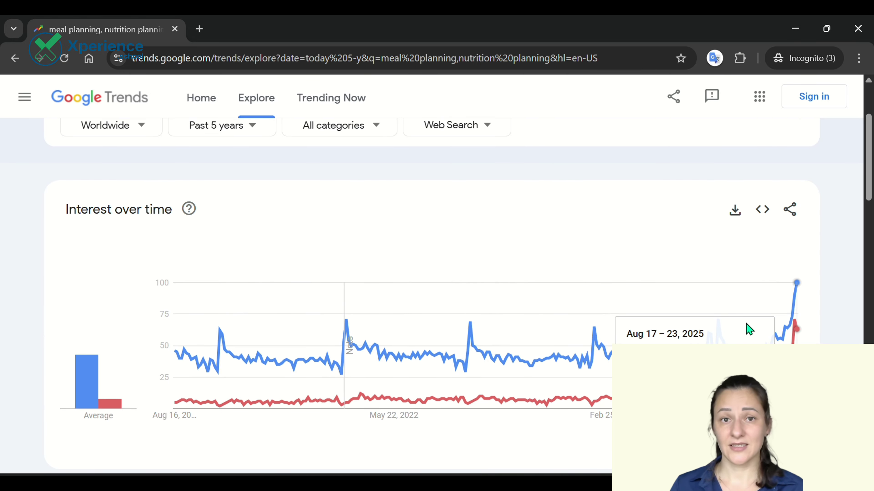
{"action": "scroll", "coordinate": [731, 259], "scroll_direction": "up", "scroll_amount": 4}
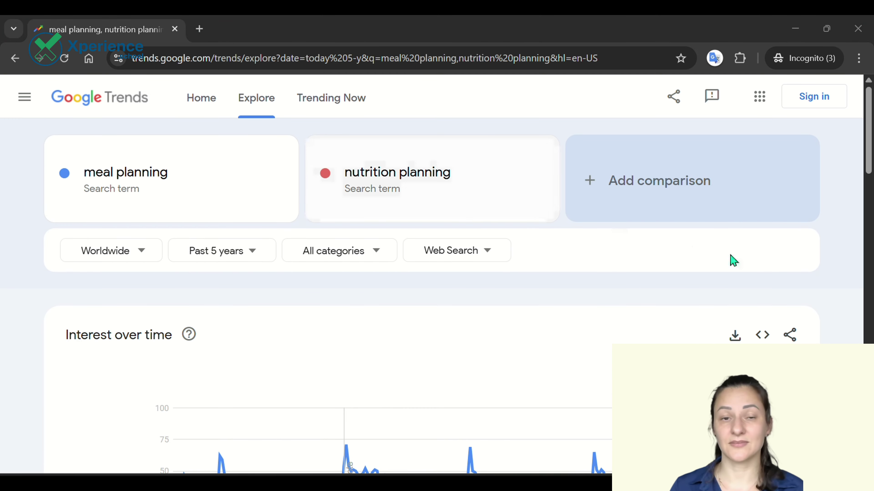
Download the interest-over-time comparison as a CSV file named "comparison meal track" in the Downloads folder
{"action": "scroll", "coordinate": [760, 277], "scroll_direction": "down", "scroll_amount": 2}
{"action": "left_click", "coordinate": [735, 265]}
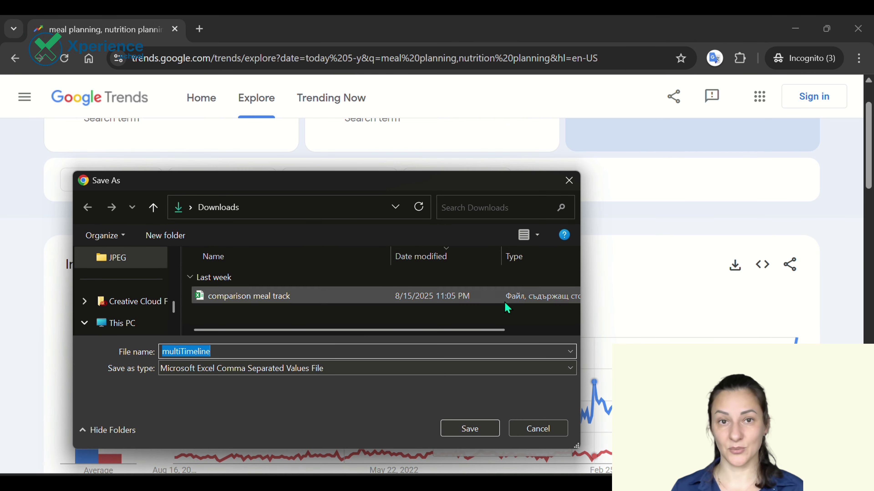
{"action": "left_click", "coordinate": [241, 296]}
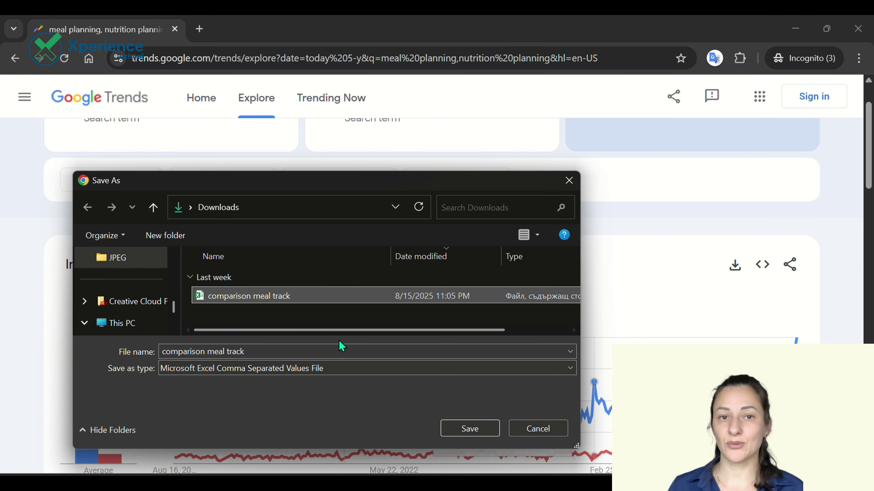
{"action": "left_click", "coordinate": [482, 430]}
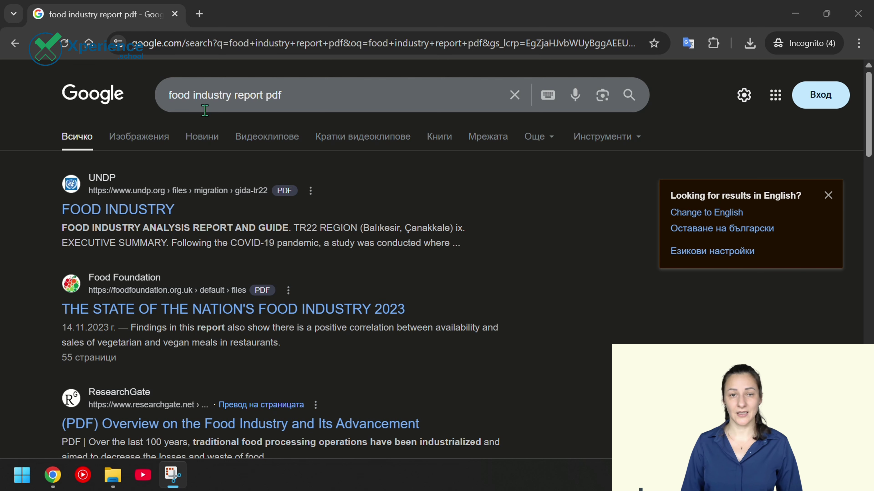
Open the UNDP "FOOD INDUSTRY" PDF from the search results and review pages 16 and 27
{"action": "left_click", "coordinate": [141, 208]}
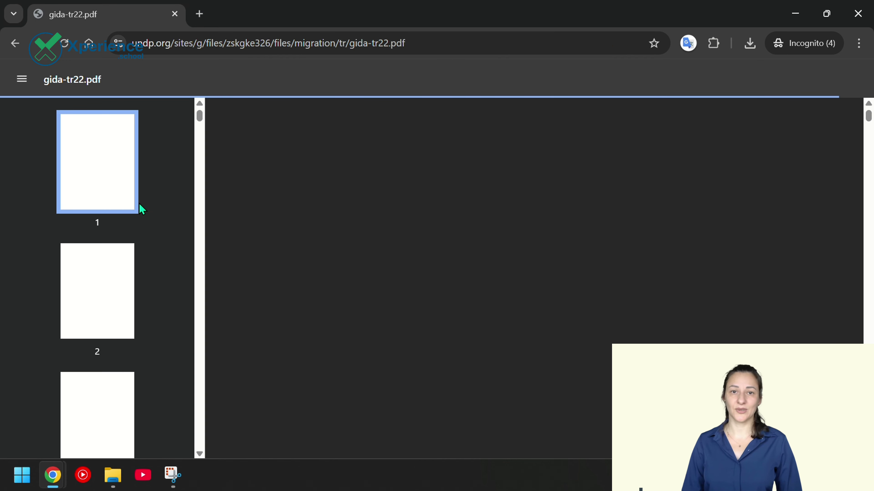
{"action": "scroll", "coordinate": [155, 195], "scroll_direction": "down", "scroll_amount": 8}
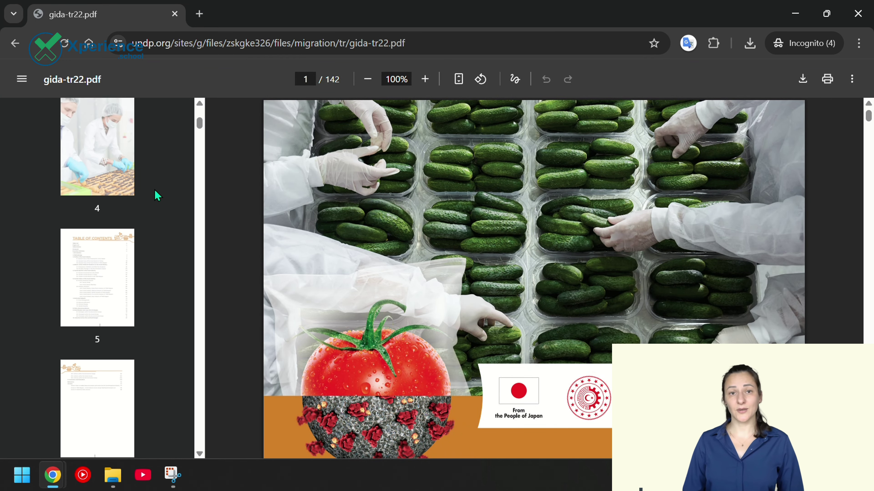
{"action": "scroll", "coordinate": [156, 195], "scroll_direction": "down", "scroll_amount": 10}
{"action": "left_click", "coordinate": [103, 356]}
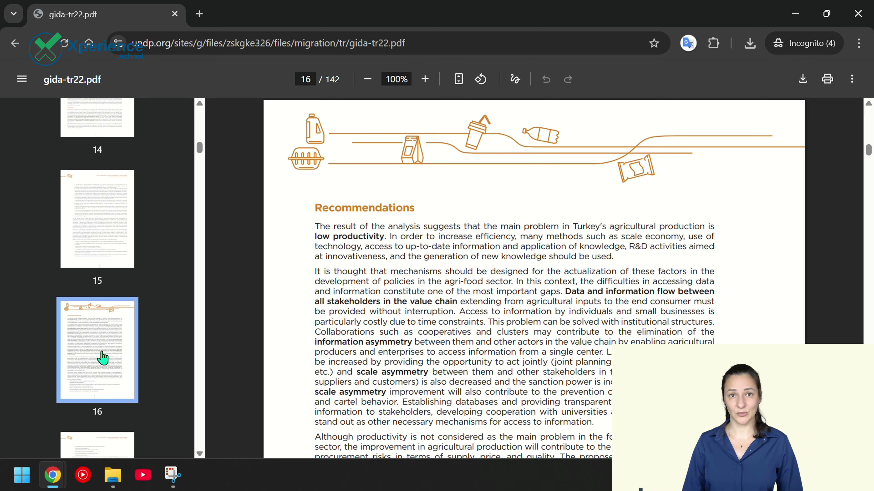
{"action": "scroll", "coordinate": [102, 357], "scroll_direction": "down", "scroll_amount": 12}
{"action": "left_click", "coordinate": [103, 207]}
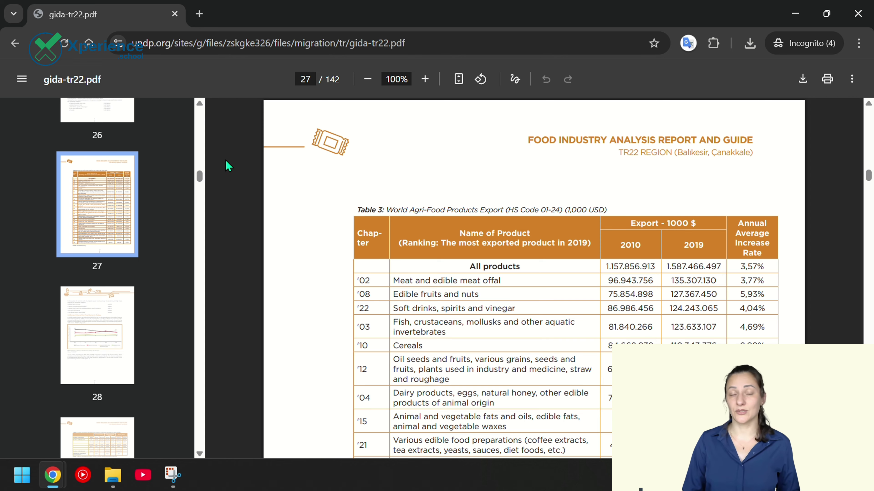
Return to the search results, open "THE STATE OF THE NATION'S FOOD INDUSTRY 2023" and look through its pages
{"action": "left_click", "coordinate": [15, 43]}
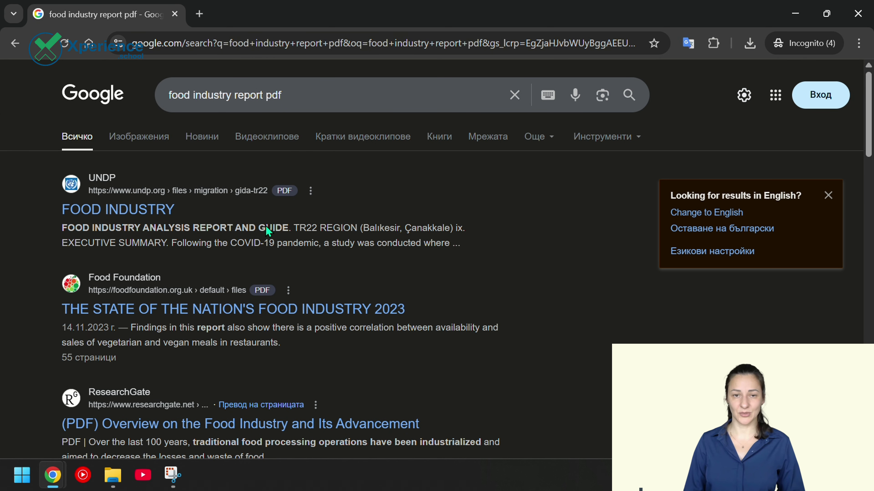
{"action": "left_click", "coordinate": [366, 316]}
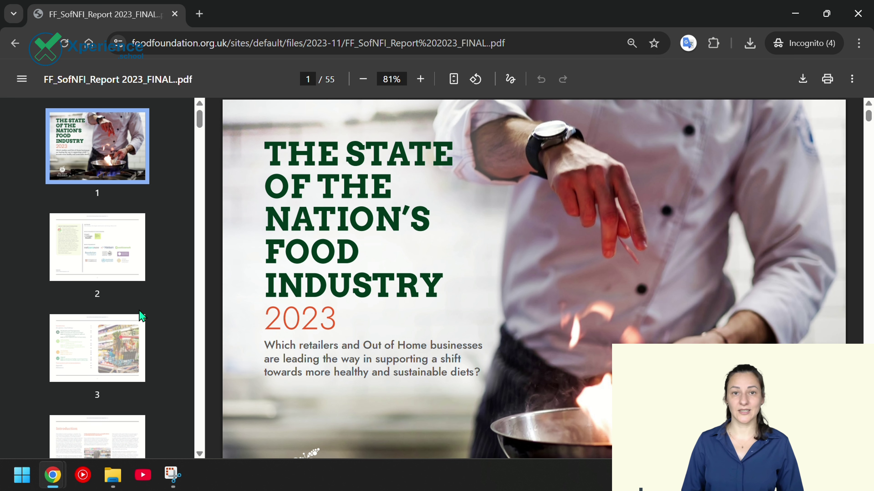
{"action": "scroll", "coordinate": [141, 316], "scroll_direction": "down", "scroll_amount": 20}
{"action": "left_click", "coordinate": [118, 391]}
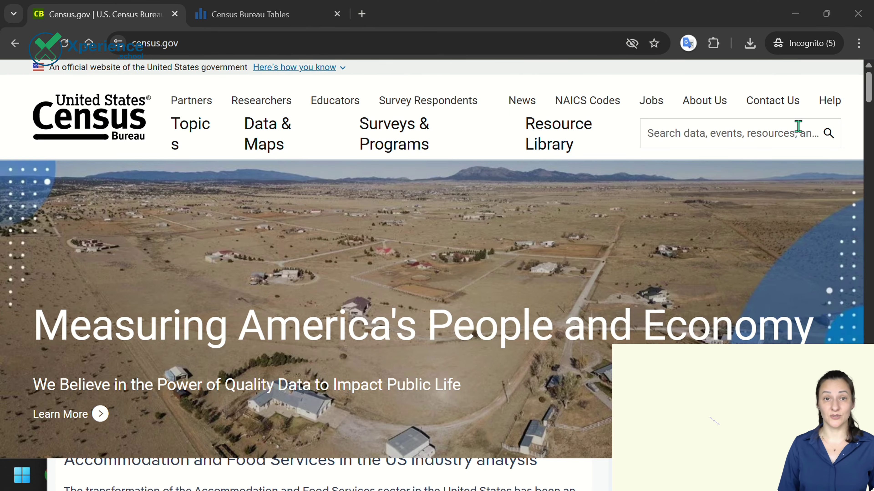
Open the site search on Census.gov, and view the Accommodation and Food Services table already loaded in Census Bureau Tables
{"action": "left_click", "coordinate": [781, 137]}
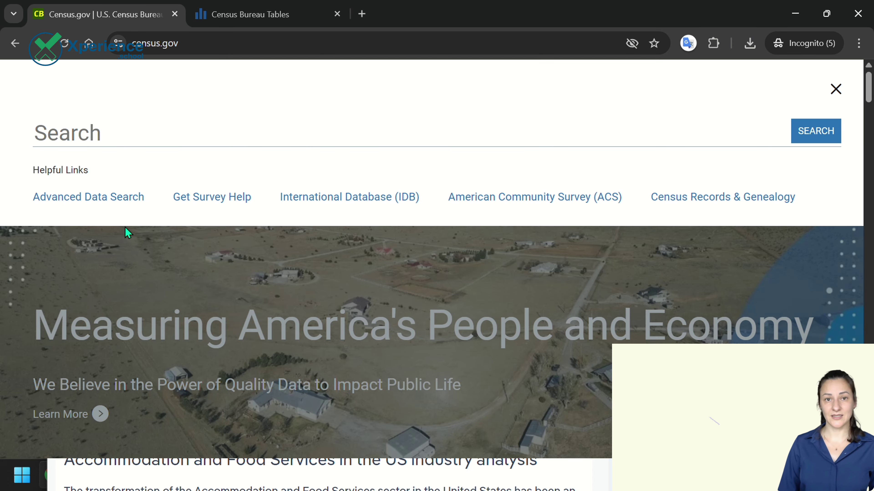
{"action": "left_click", "coordinate": [255, 23]}
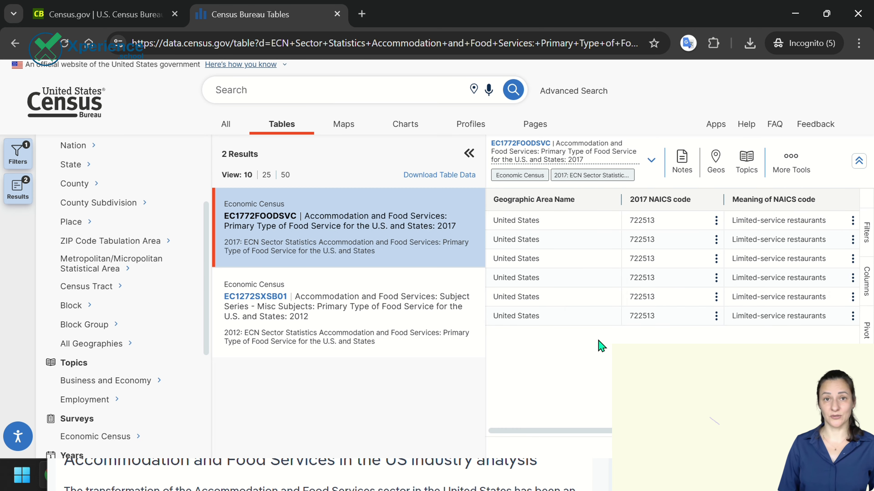
Look across all columns of the EC1772FOODSVC Accommodation and Food Services table, from geographic area through year and beyond
{"action": "scroll", "coordinate": [665, 329], "scroll_direction": "right", "scroll_amount": 5}
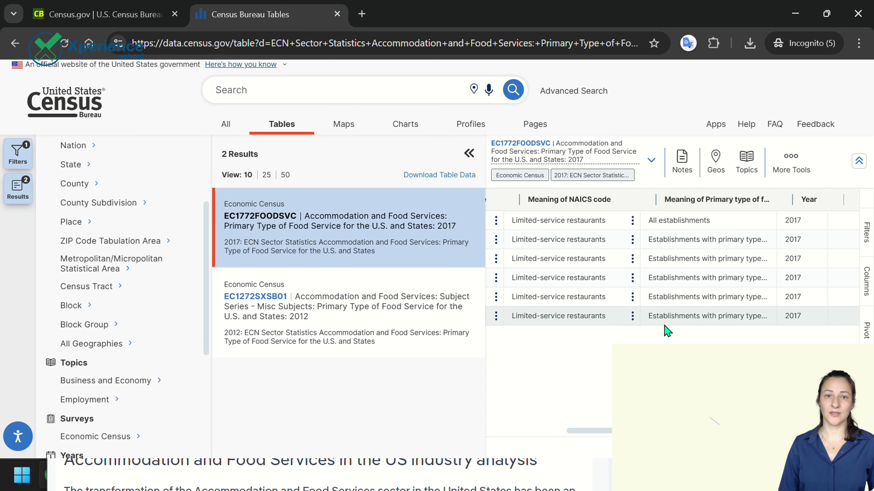
{"action": "scroll", "coordinate": [667, 331], "scroll_direction": "right", "scroll_amount": 5}
{"action": "scroll", "coordinate": [667, 331], "scroll_direction": "left", "scroll_amount": 10}
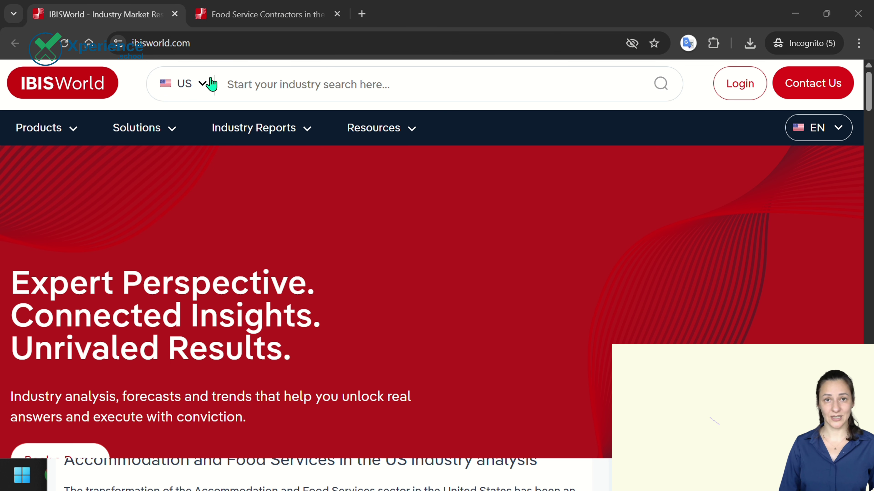
On the IBISWorld site, check the search region choices, activate the industry search, and switch to the Food Service Contractors report page
{"action": "left_click", "coordinate": [204, 84]}
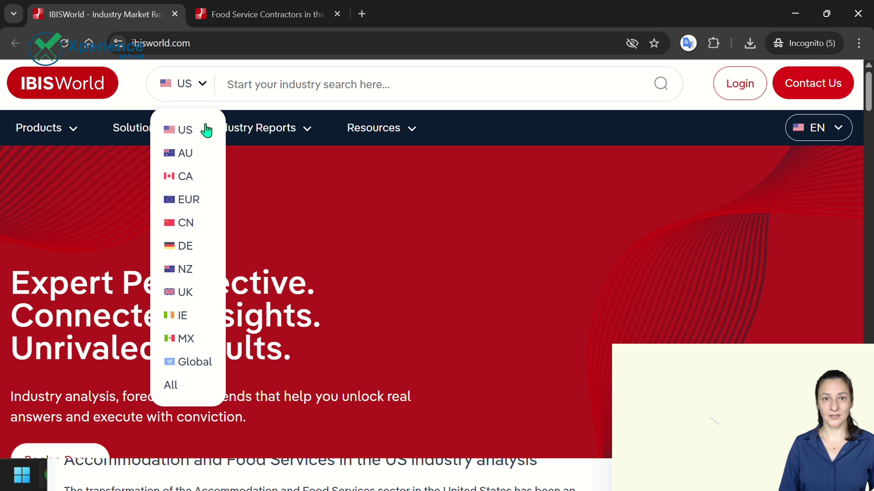
{"action": "left_click", "coordinate": [294, 88]}
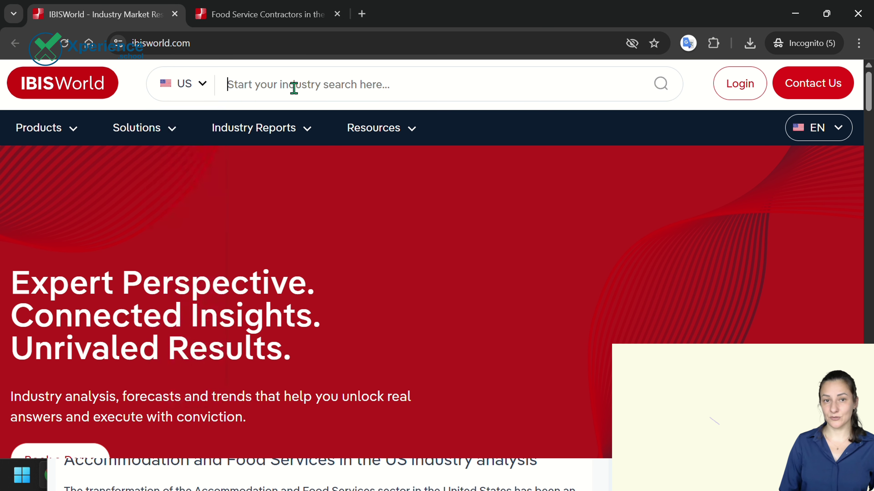
{"action": "left_click", "coordinate": [269, 14]}
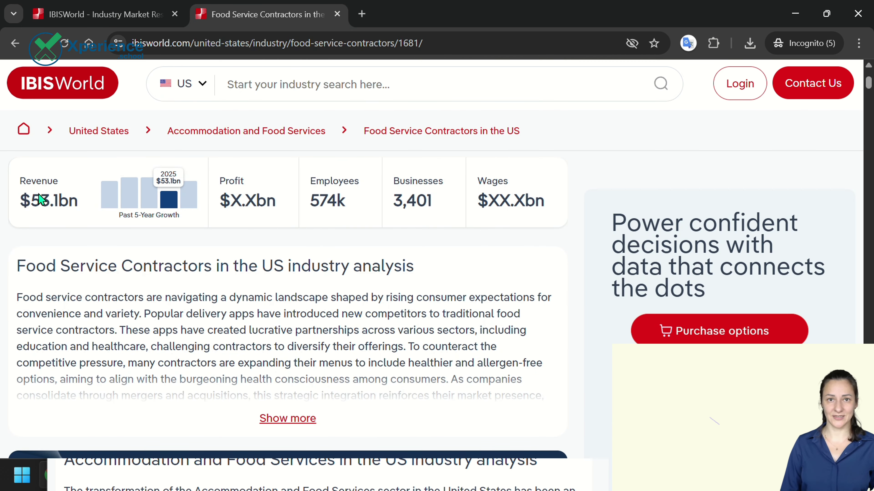
Highlight the "Food Service Contractors in the US industry analysis" heading and expand the full analysis text down to its trends and insights
{"action": "left_click_drag", "start_coordinate": [15, 267], "coordinate": [414, 270]}
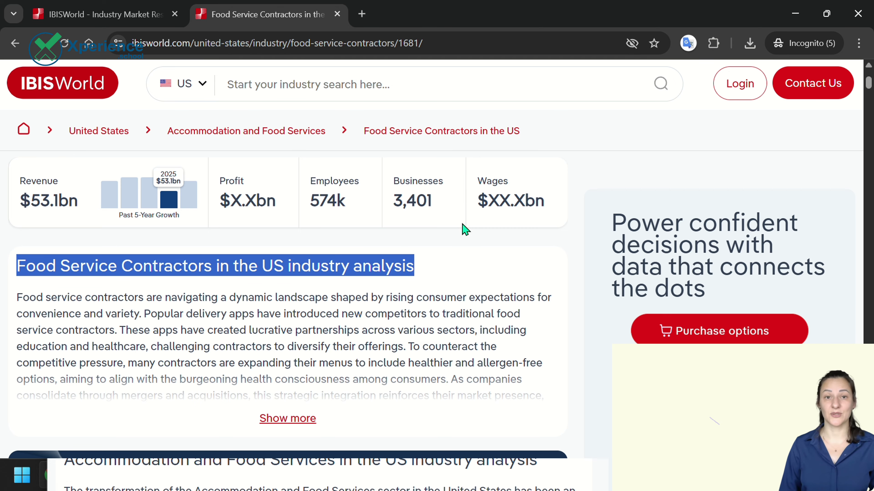
{"action": "scroll", "coordinate": [375, 359], "scroll_direction": "down", "scroll_amount": 1}
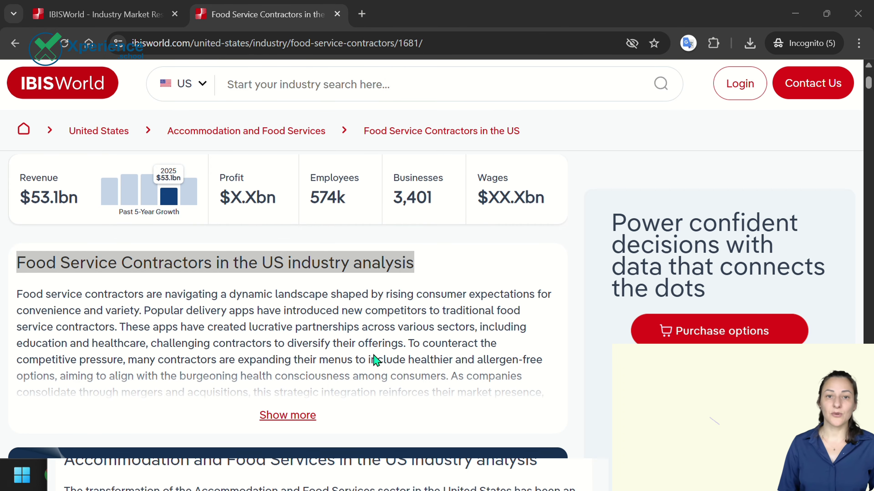
{"action": "scroll", "coordinate": [375, 359], "scroll_direction": "down", "scroll_amount": 1}
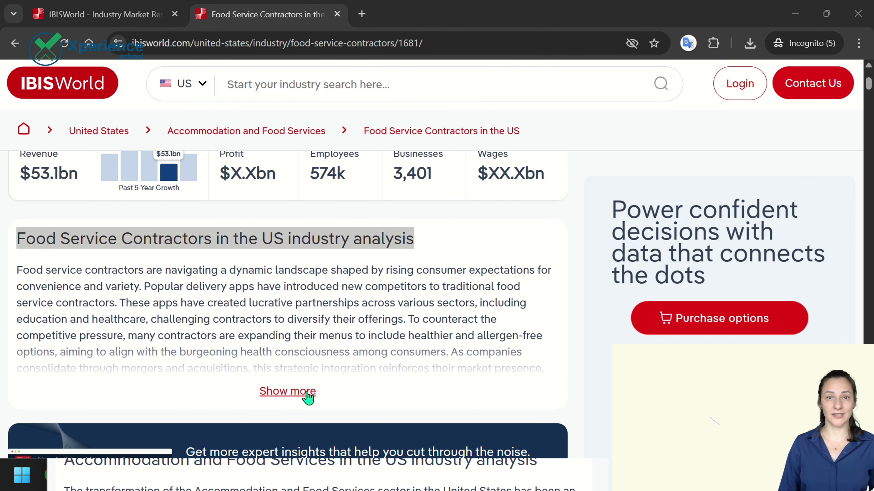
{"action": "left_click", "coordinate": [306, 392]}
{"action": "scroll", "coordinate": [417, 337], "scroll_direction": "down", "scroll_amount": 2}
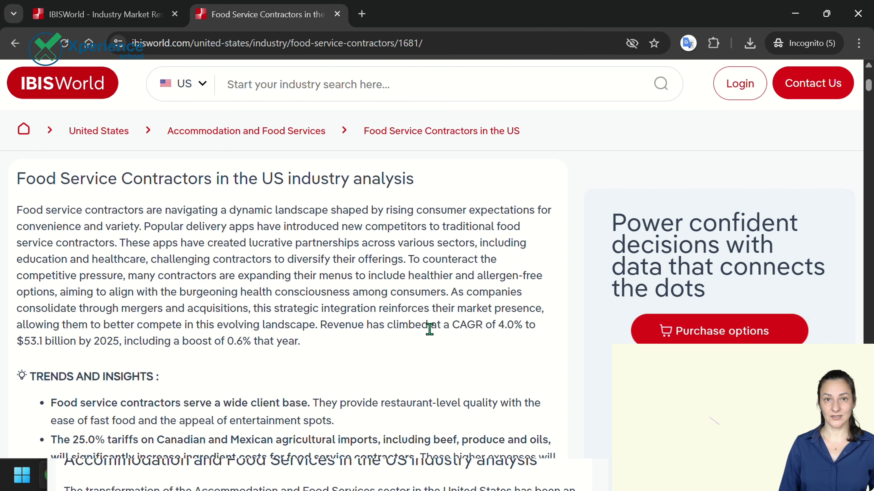
Open the free IBISWorld sample report, read through page 5, and go to the page after it
{"action": "left_click", "coordinate": [719, 371]}
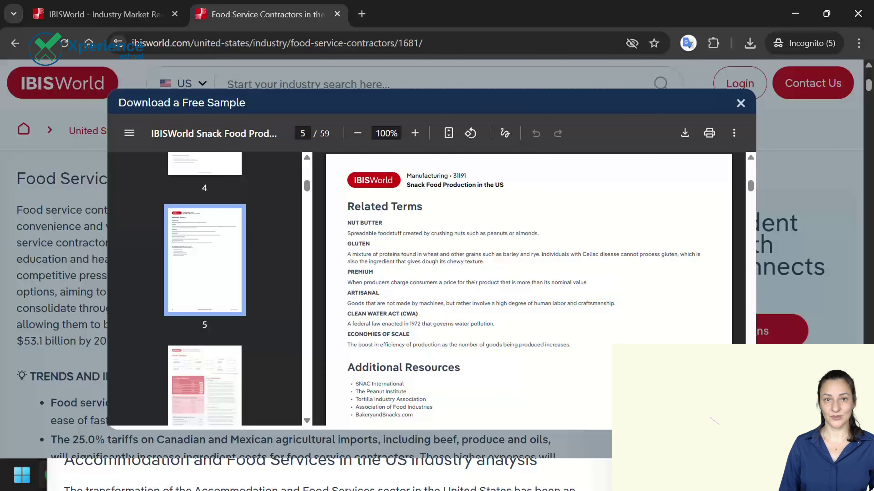
{"action": "scroll", "coordinate": [380, 324], "scroll_direction": "down", "scroll_amount": 3}
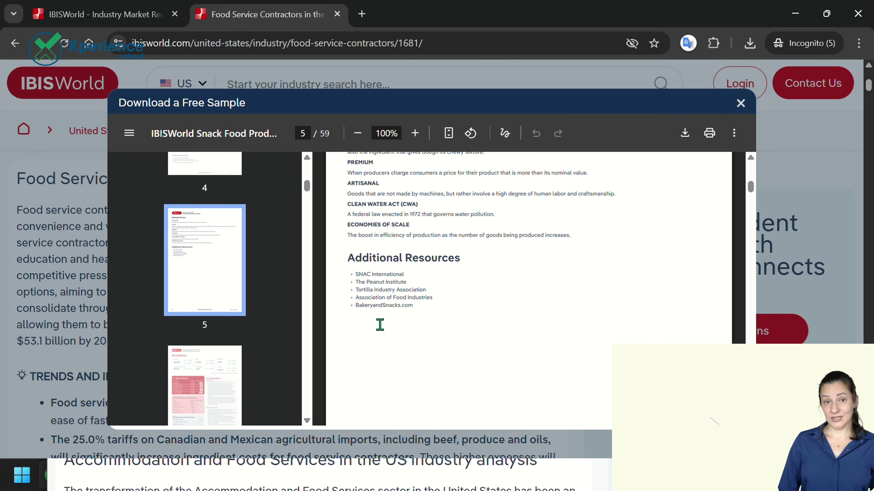
{"action": "left_click", "coordinate": [214, 381]}
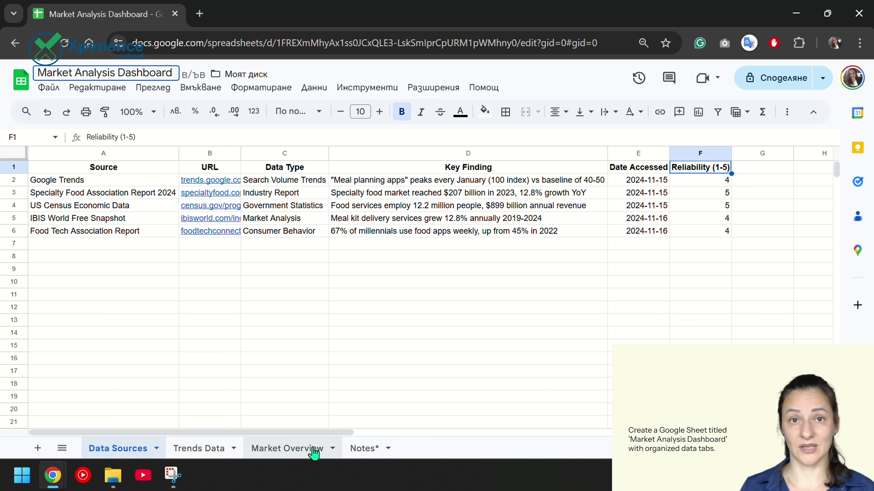
In the Market Analysis Dashboard spreadsheet in Google Sheets, go through the Data Sources column headers from Source to Reliability (1-5)
{"action": "left_click", "coordinate": [121, 166]}
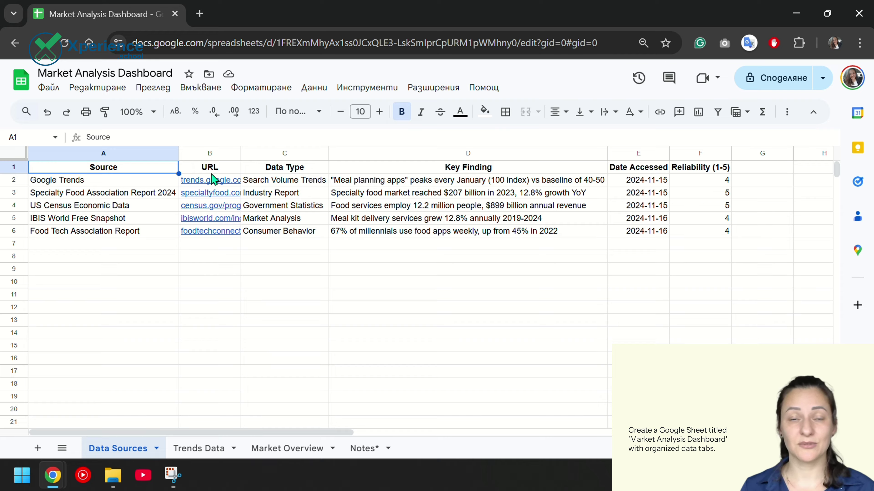
{"action": "left_click", "coordinate": [223, 169]}
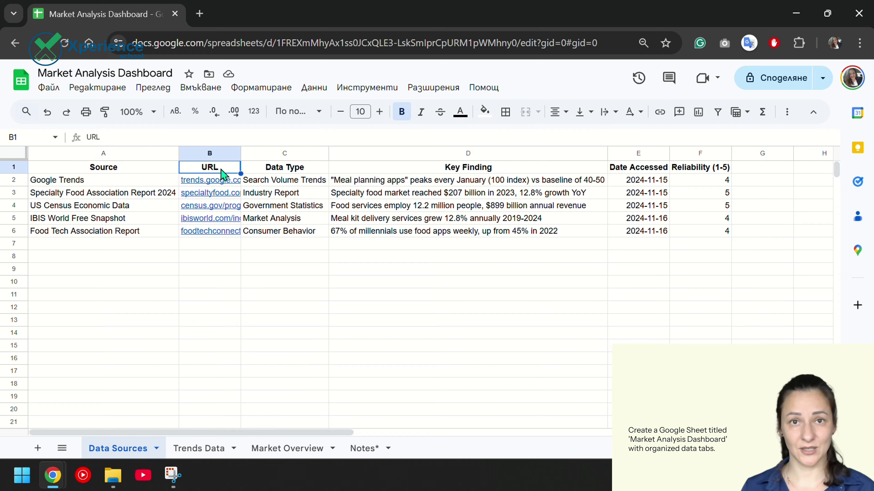
{"action": "left_click", "coordinate": [305, 172]}
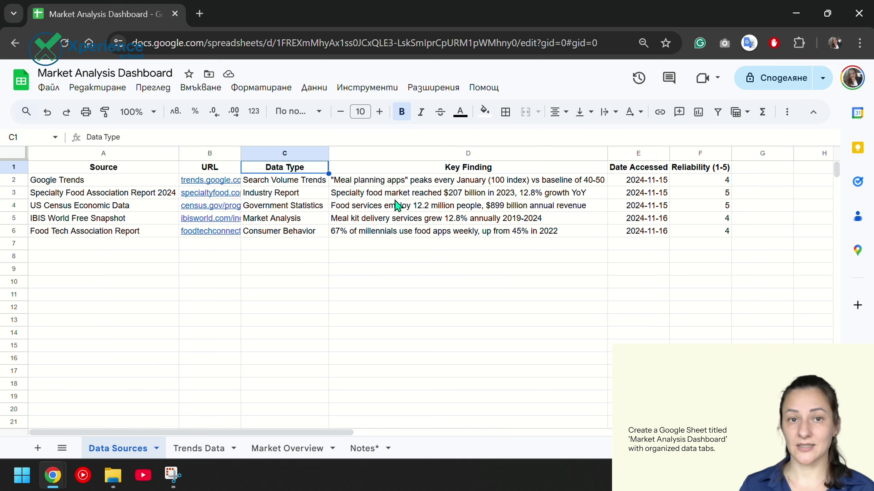
{"action": "left_click", "coordinate": [476, 171]}
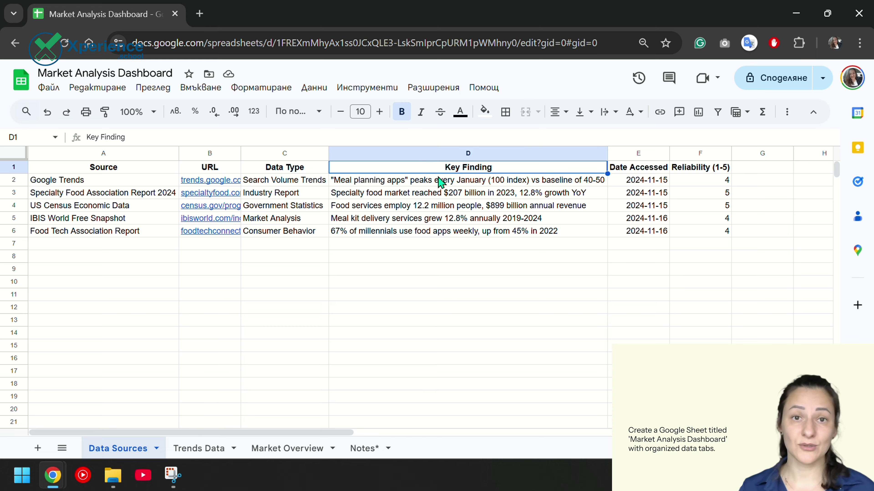
{"action": "left_click", "coordinate": [628, 168]}
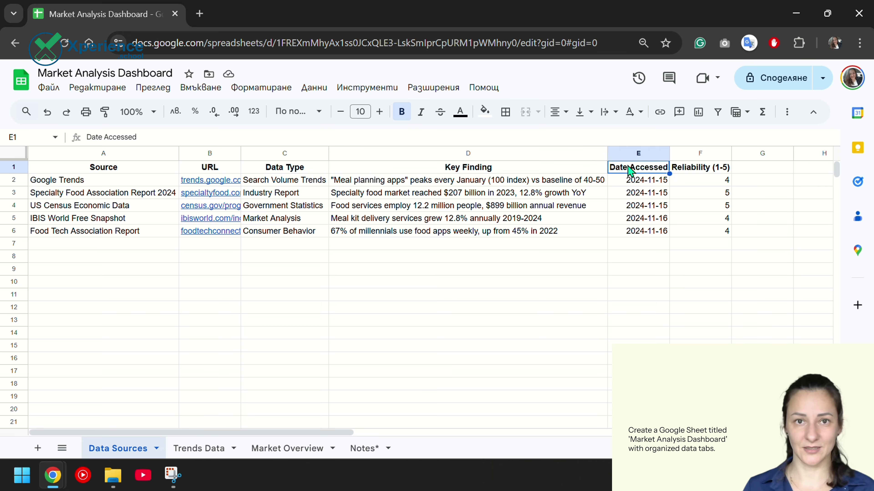
{"action": "left_click", "coordinate": [689, 172]}
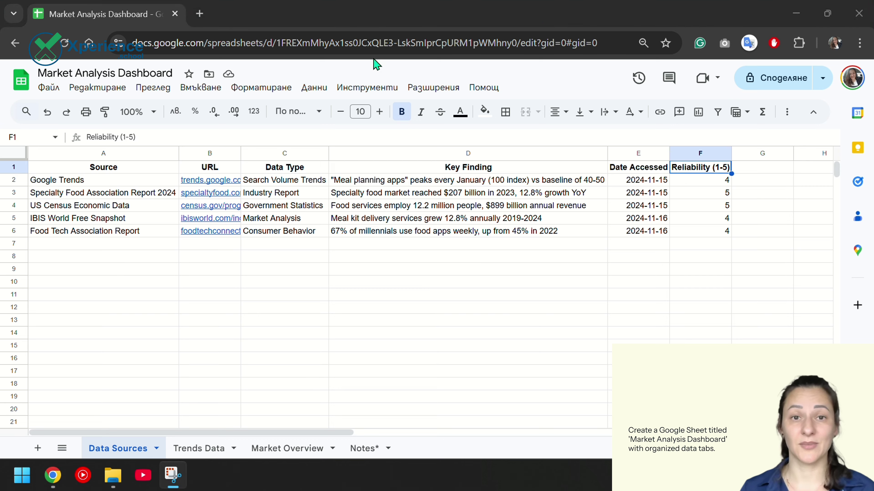
Open the Trends Data sheet and review its weekly search figures, date range and key seasonal findings
{"action": "left_click", "coordinate": [188, 449]}
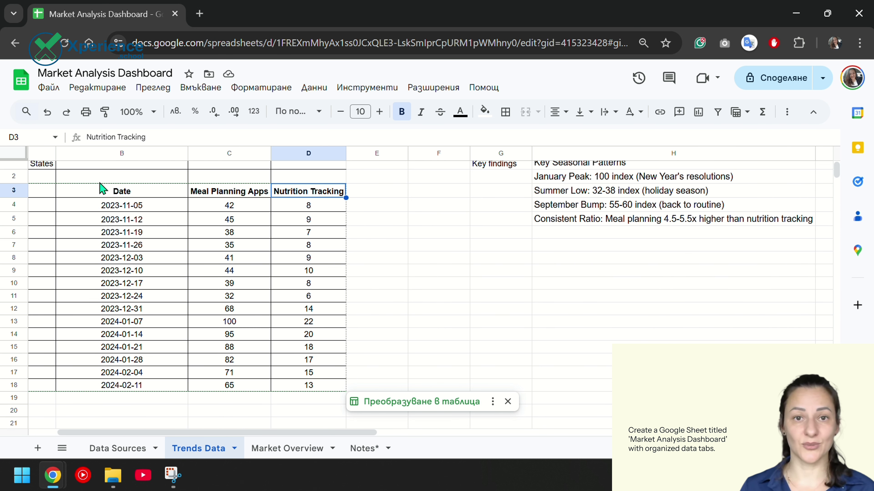
{"action": "scroll", "coordinate": [86, 215], "scroll_direction": "left", "scroll_amount": 2}
{"action": "scroll", "coordinate": [86, 215], "scroll_direction": "left", "scroll_amount": 1}
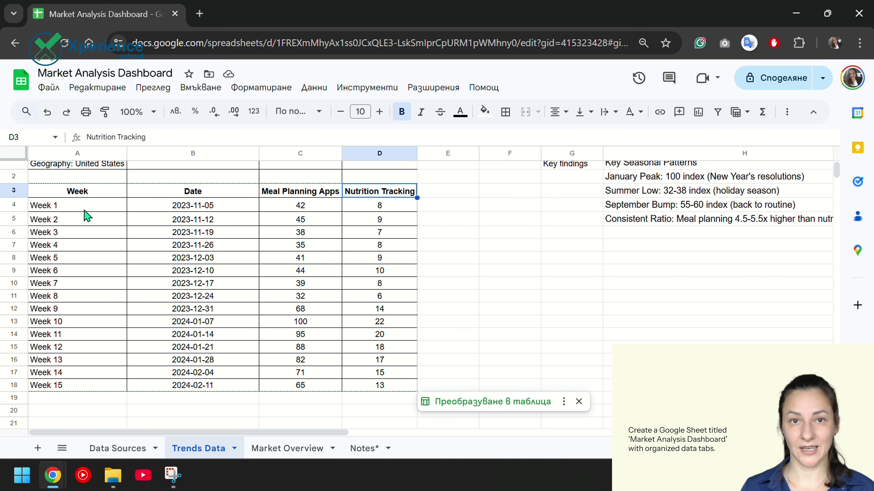
{"action": "scroll", "coordinate": [86, 215], "scroll_direction": "up", "scroll_amount": 1}
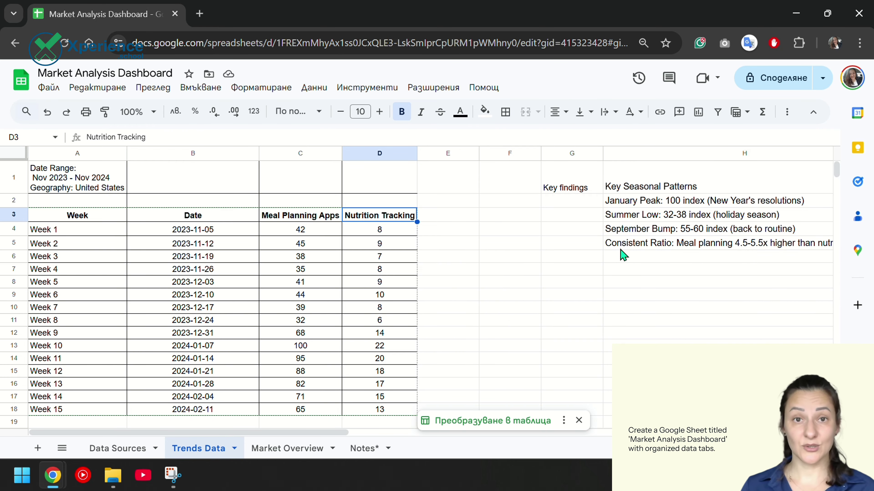
Open the Market Overview sheet, review its list of data points, and select empty cell A15
{"action": "left_click", "coordinate": [275, 454]}
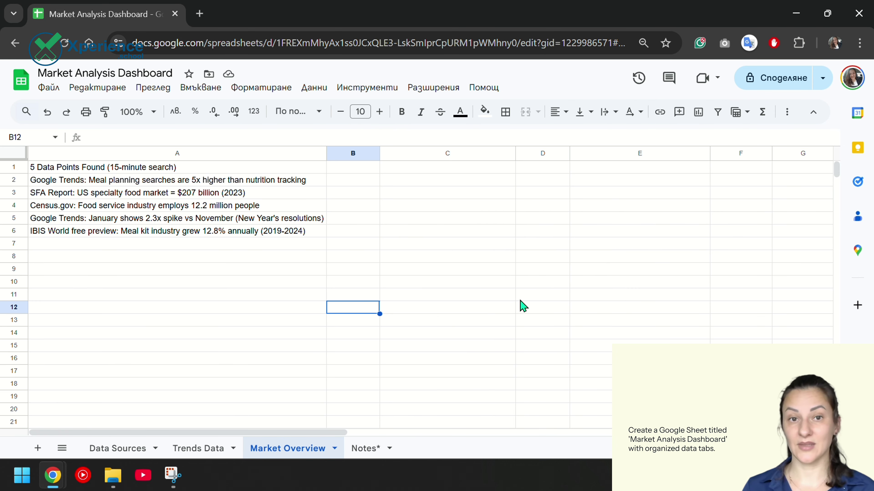
{"action": "left_click", "coordinate": [229, 348]}
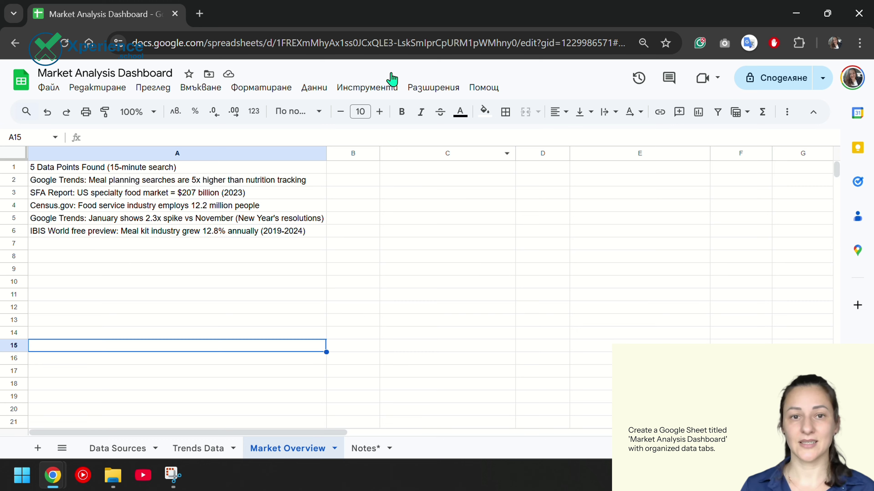
{"action": "left_click", "coordinate": [362, 23]}
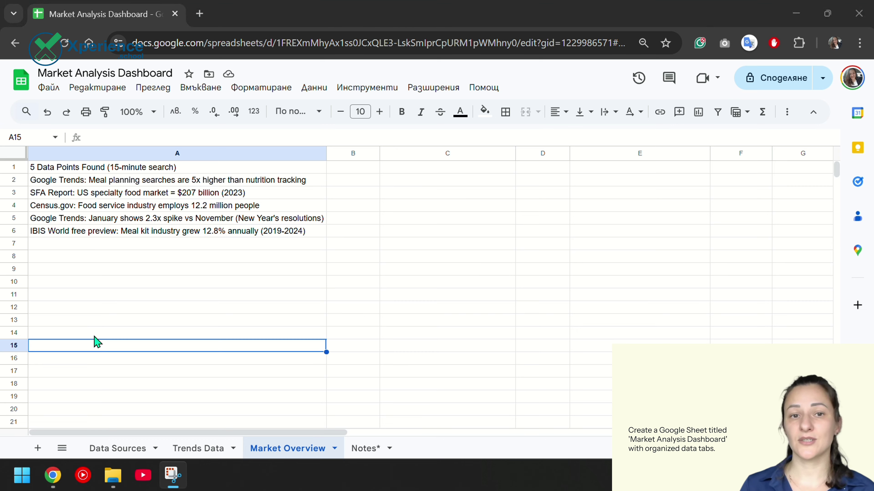